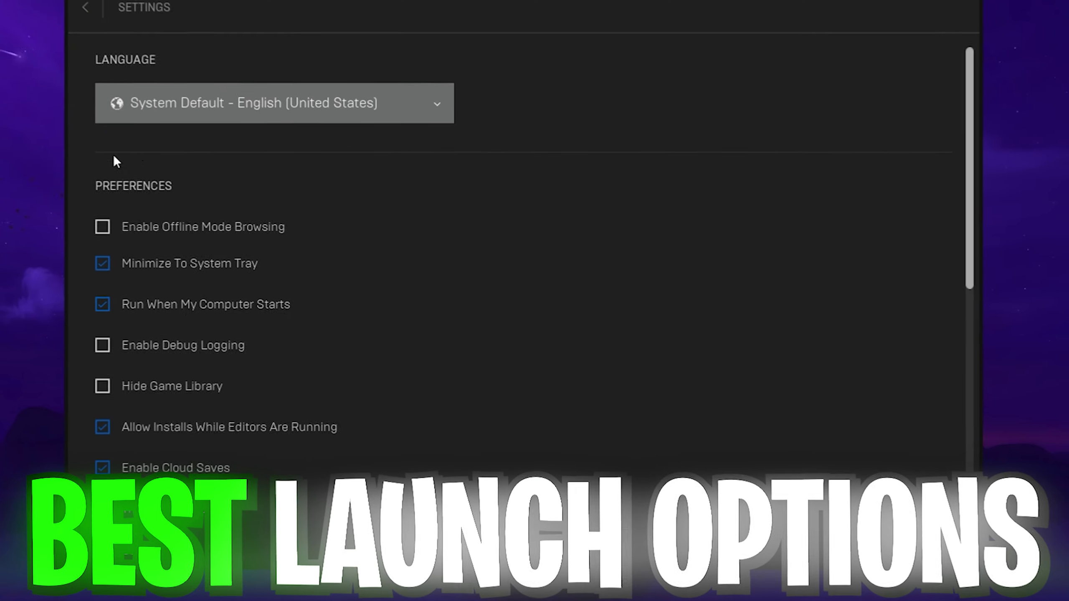
Step: Scroll down Epic Games Launcher Settings toward the Fortnite section
scroll(348, 244, "down", 10)
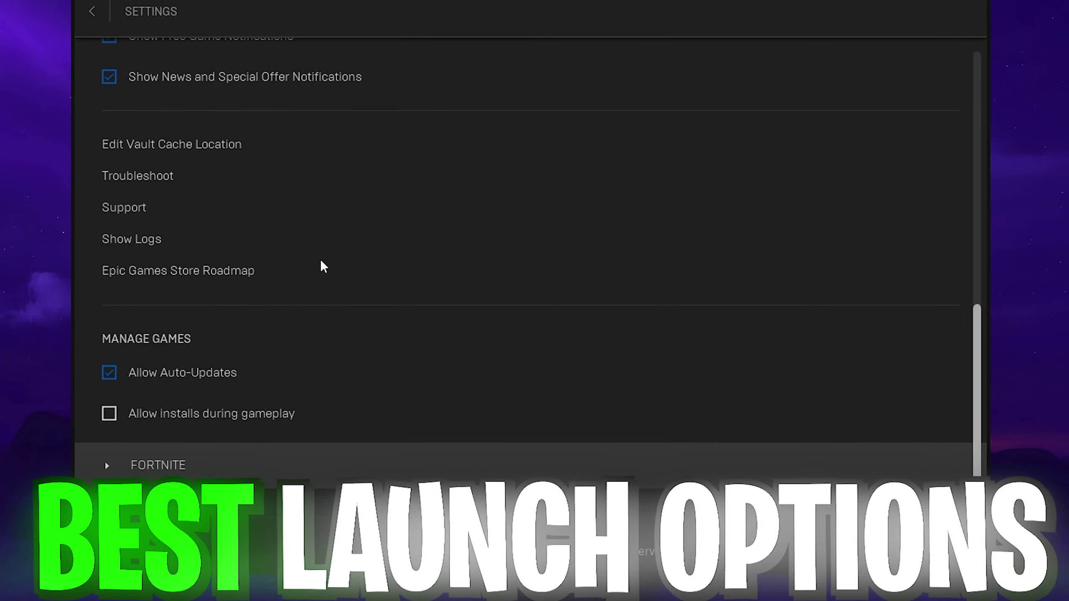
scroll(68, 326, "down", 1)
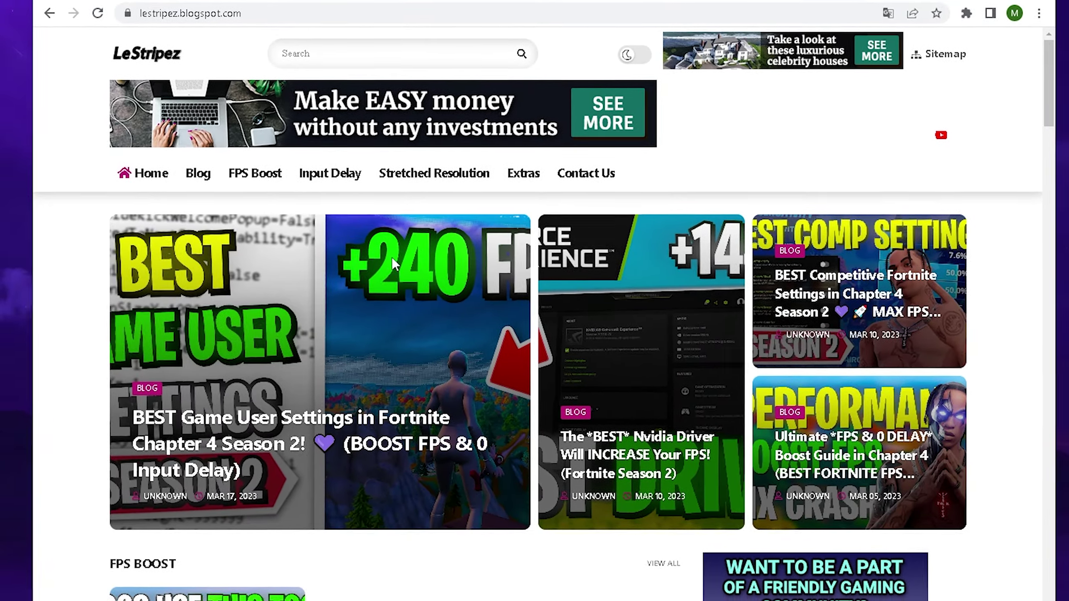
Step: Scroll down the LeStripez blog homepage
scroll(335, 405, "down", 5)
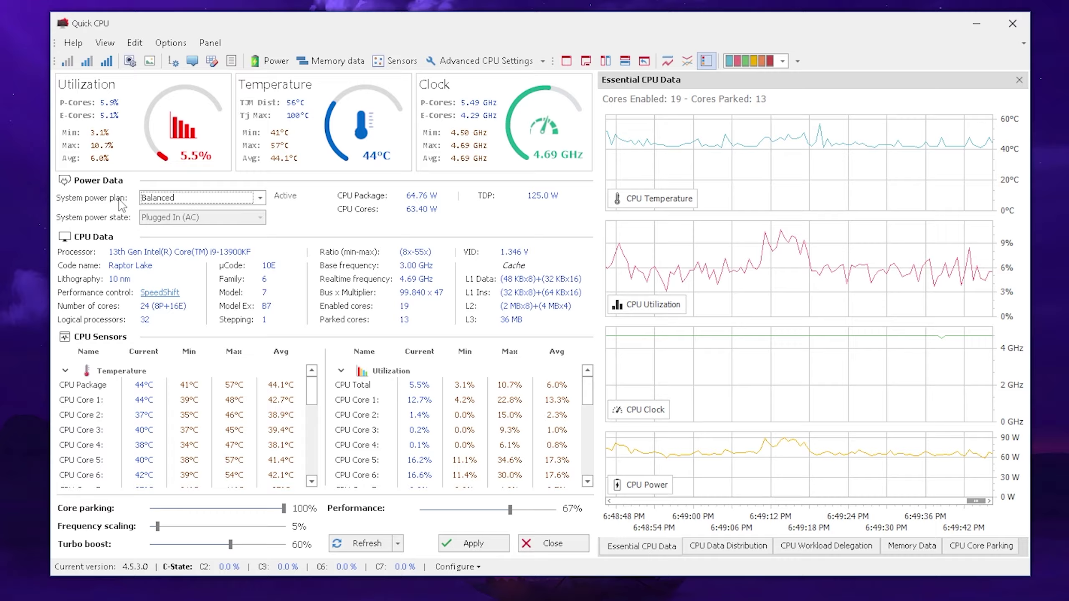
Step: Choose SanGraphic POWER PLAN from Quick CPU's system power plan list
left_click(185, 202)
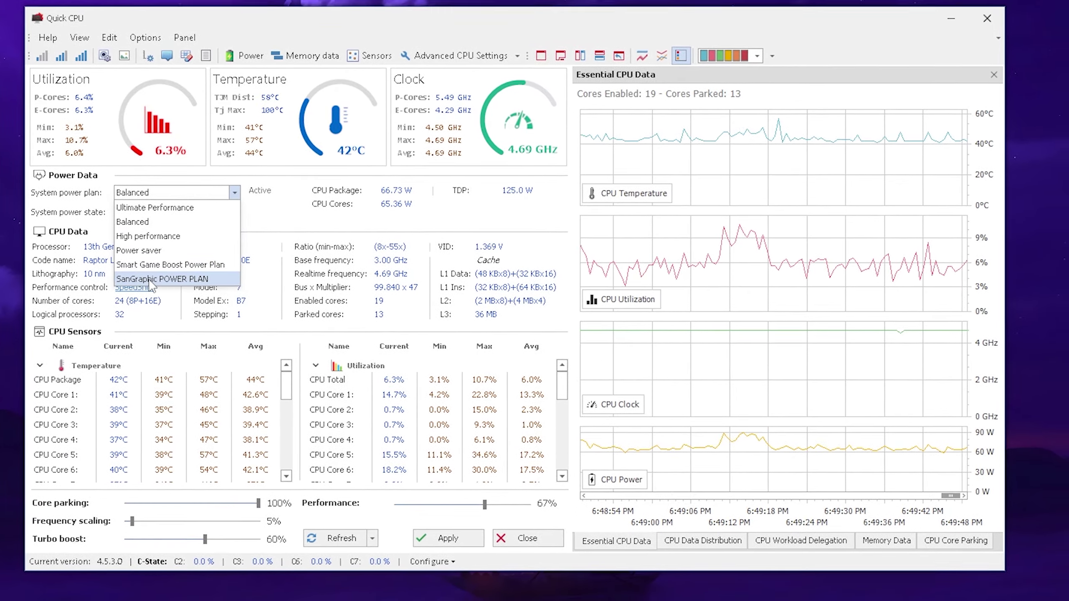
left_click(173, 283)
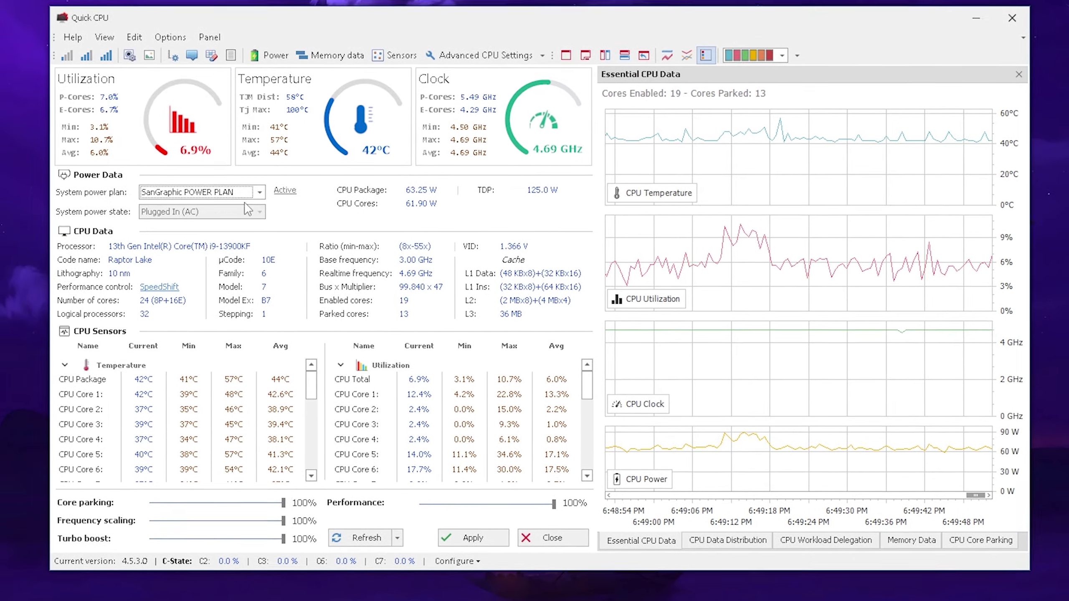
left_click(241, 202)
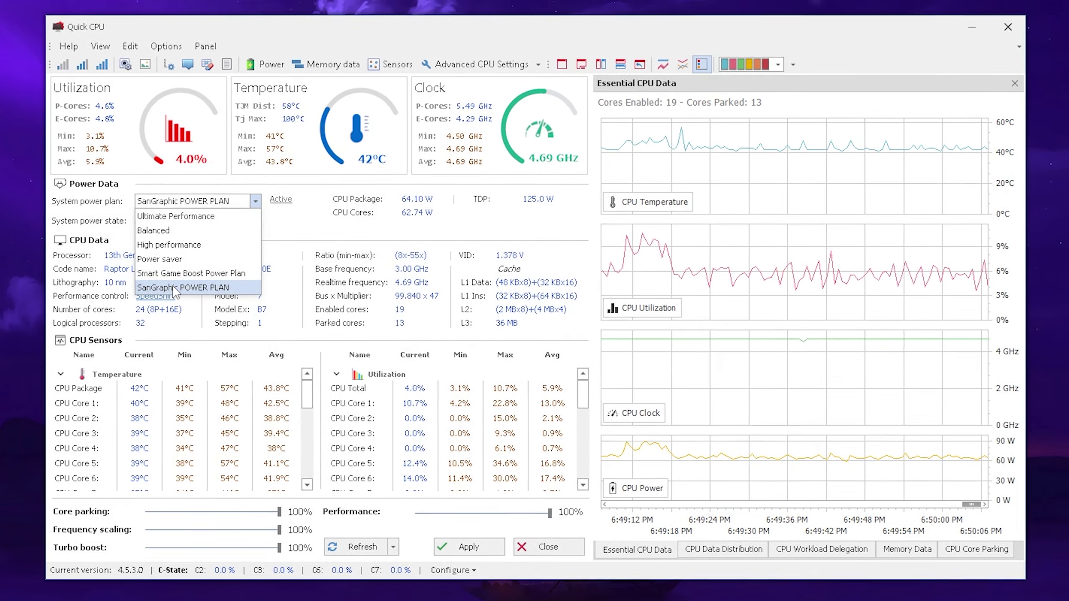
left_click(174, 288)
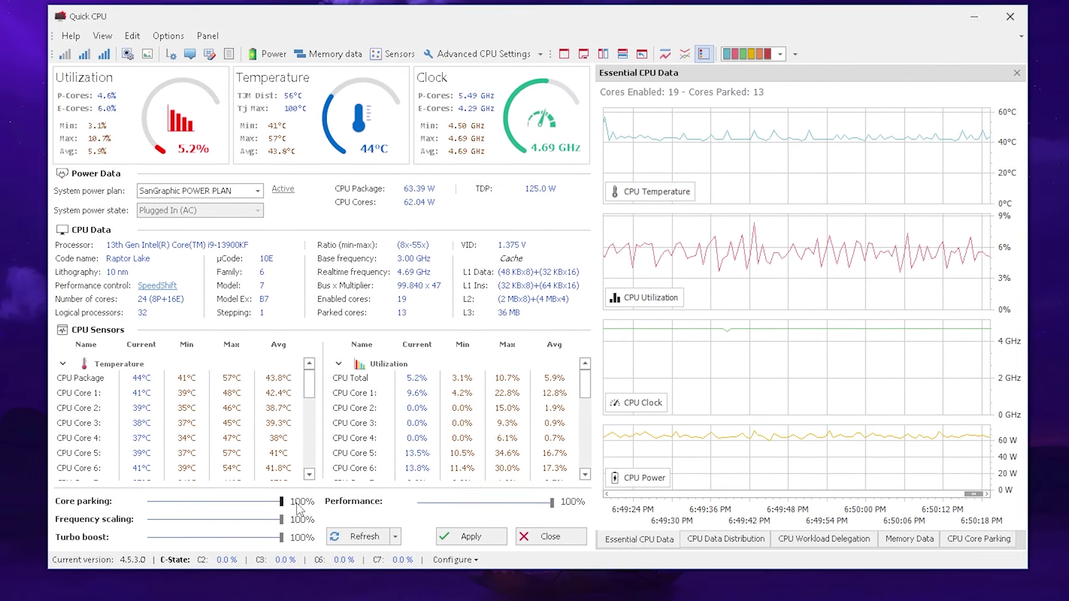
Step: Raise turbo boost to 100% on SanGraphic POWER PLAN, apply it, and dismiss the confirmation
left_click(194, 200)
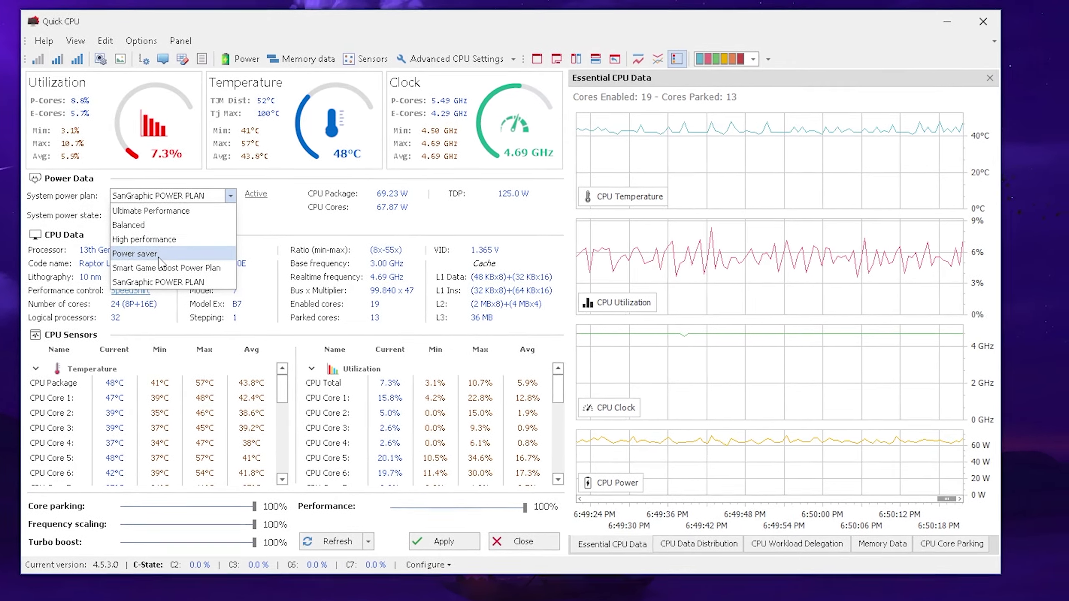
left_click(659, 144)
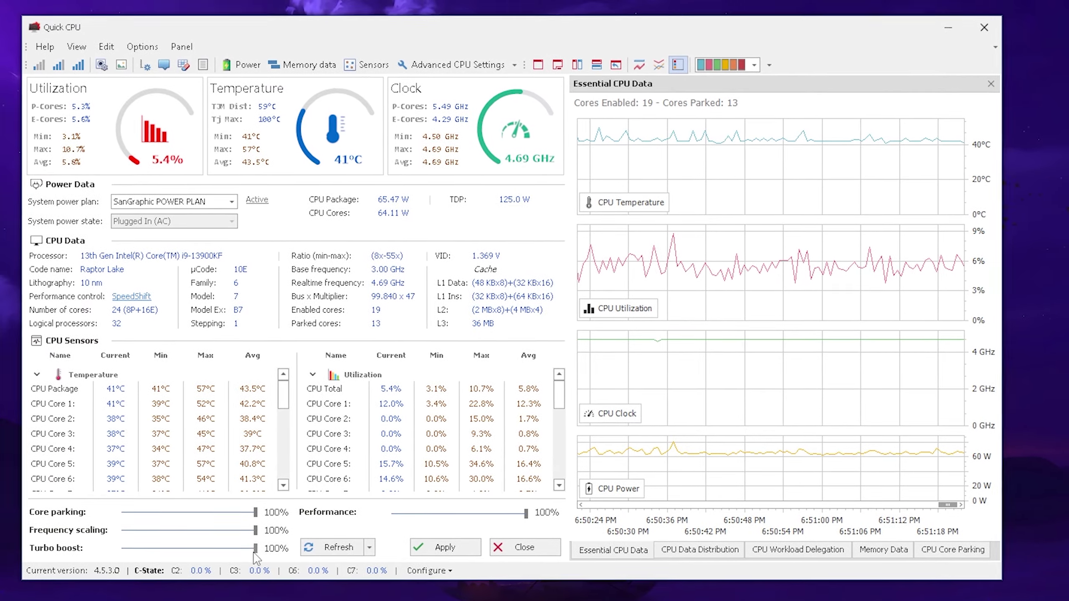
left_click_drag(223, 549, 317, 554)
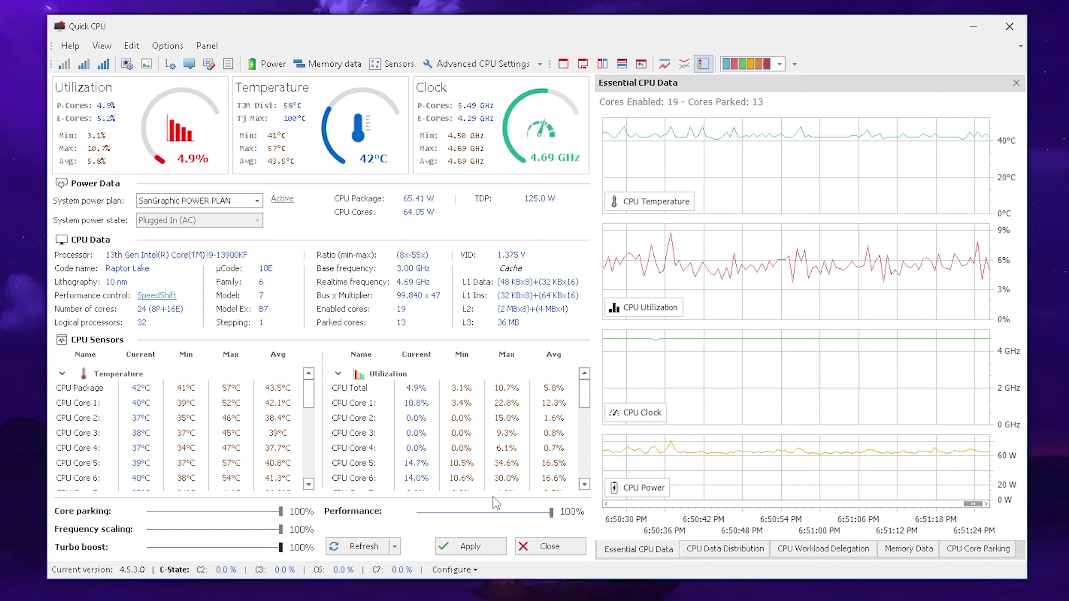
left_click(459, 544)
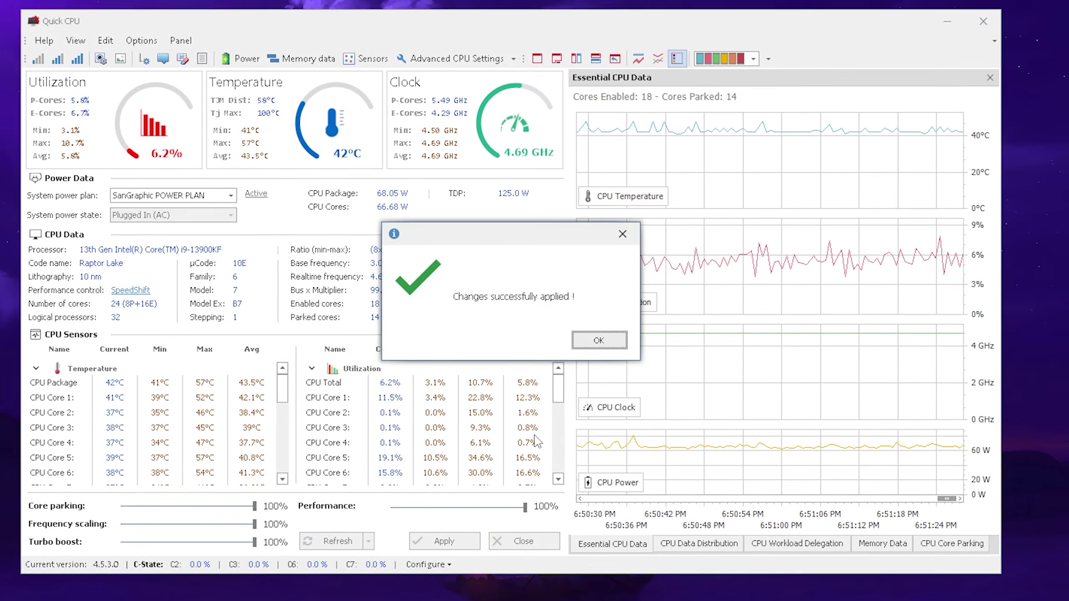
left_click(603, 348)
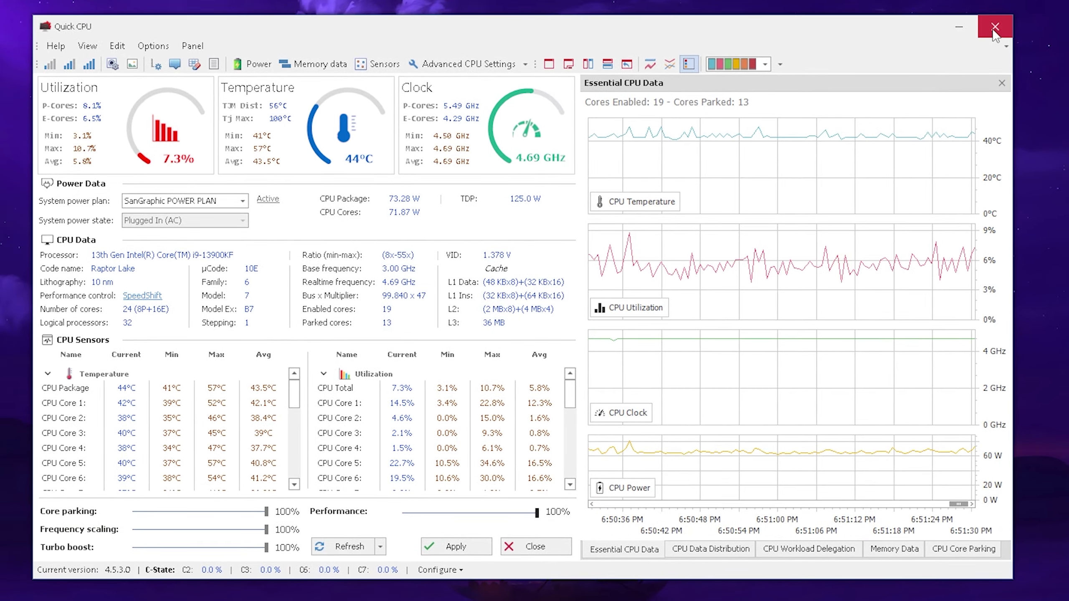
Step: Close Quick CPU and bring up Windows Power Options' plan list via a 'power plan' search
left_click(987, 28)
key("super")
type("power plan")
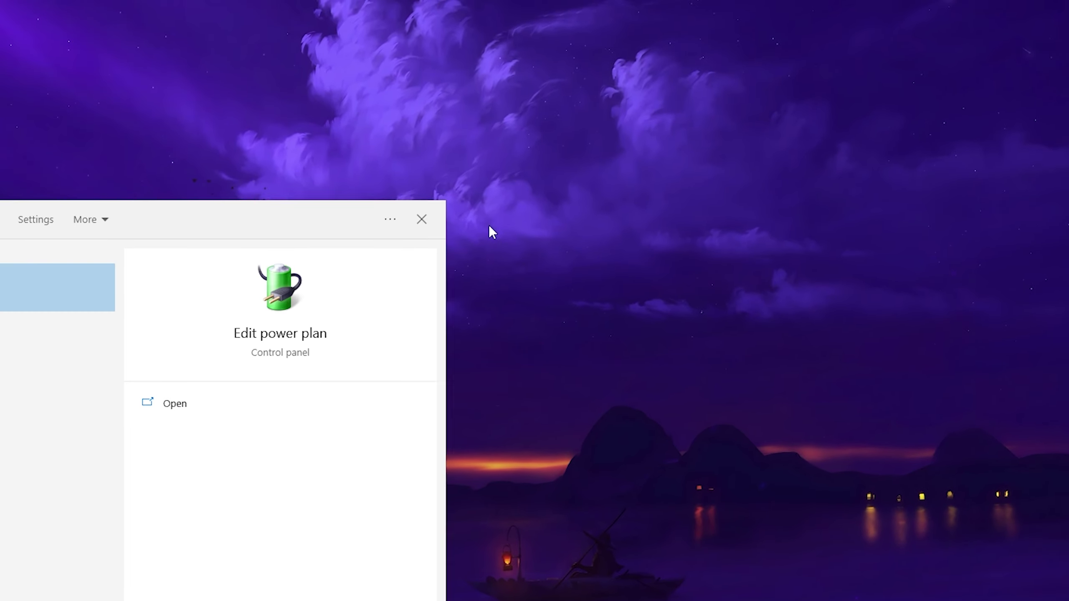
key("Return")
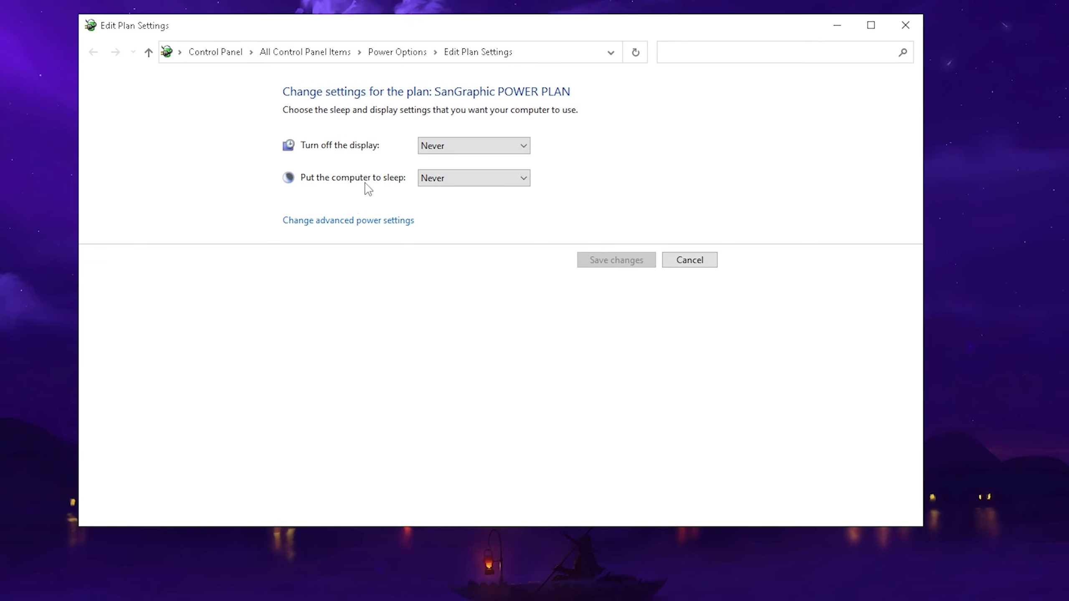
left_click(398, 51)
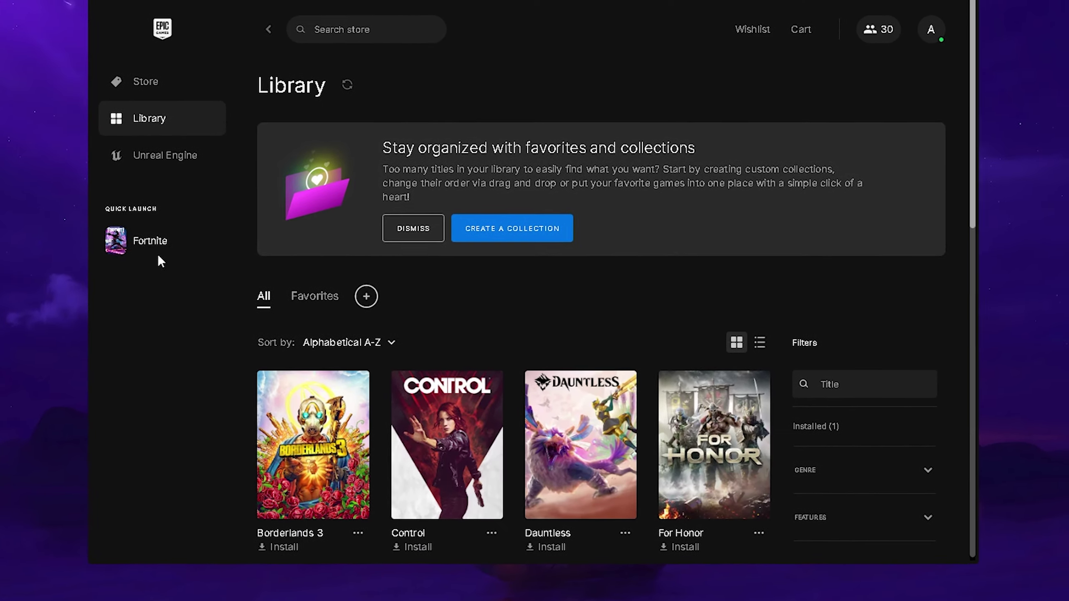
Step: Open Epic Games Launcher Settings from the account menu and expand the FORTNITE game section
mouse_move(145, 252)
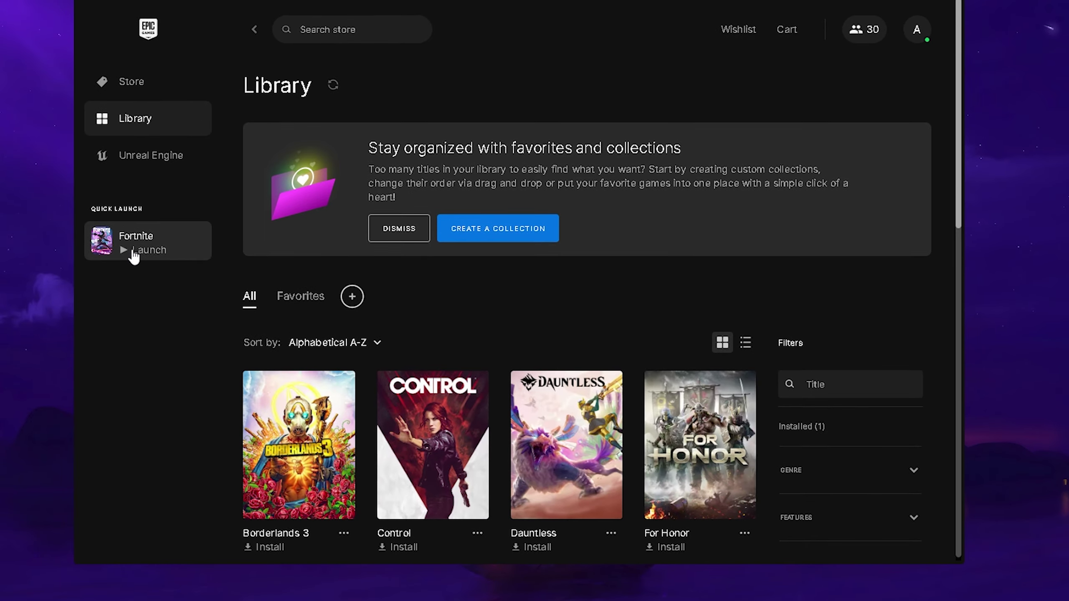
mouse_move(138, 239)
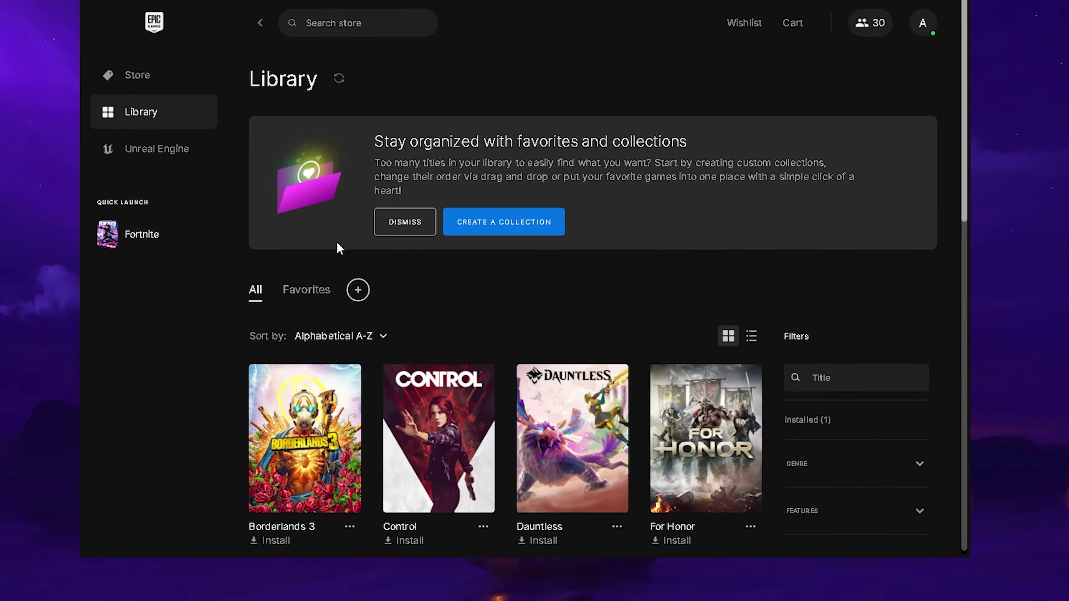
left_click(936, 26)
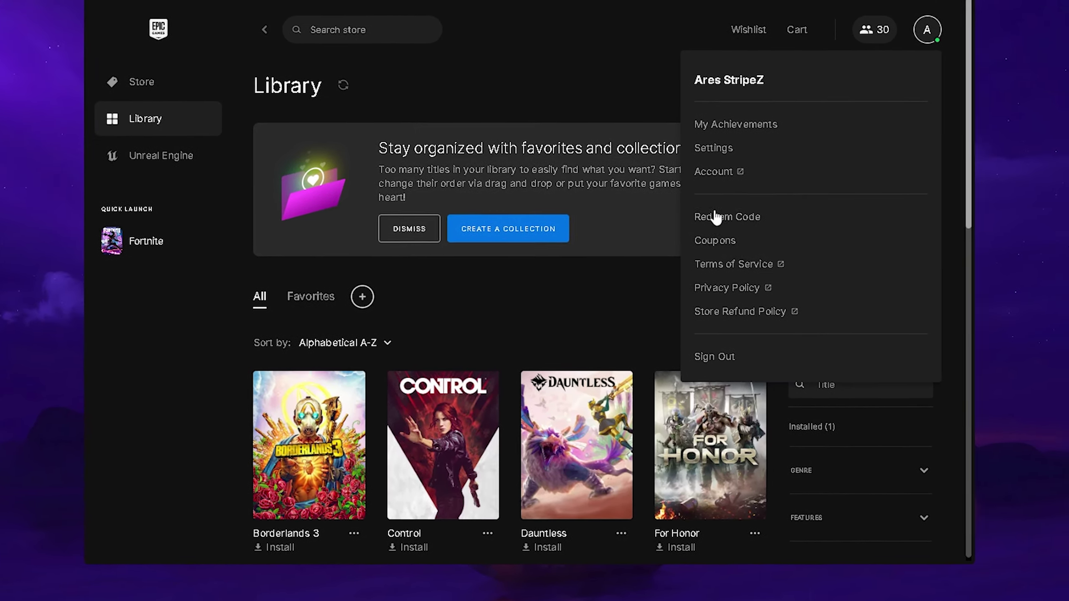
left_click(715, 143)
scroll(348, 242, "down", 12)
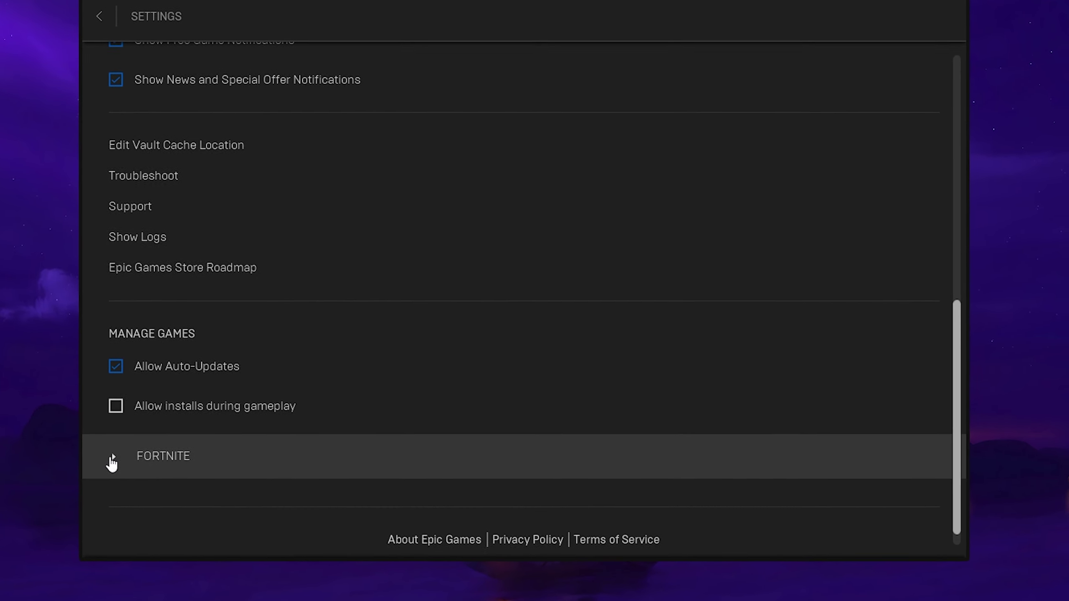
scroll(126, 329, "down", 1)
left_click(98, 426)
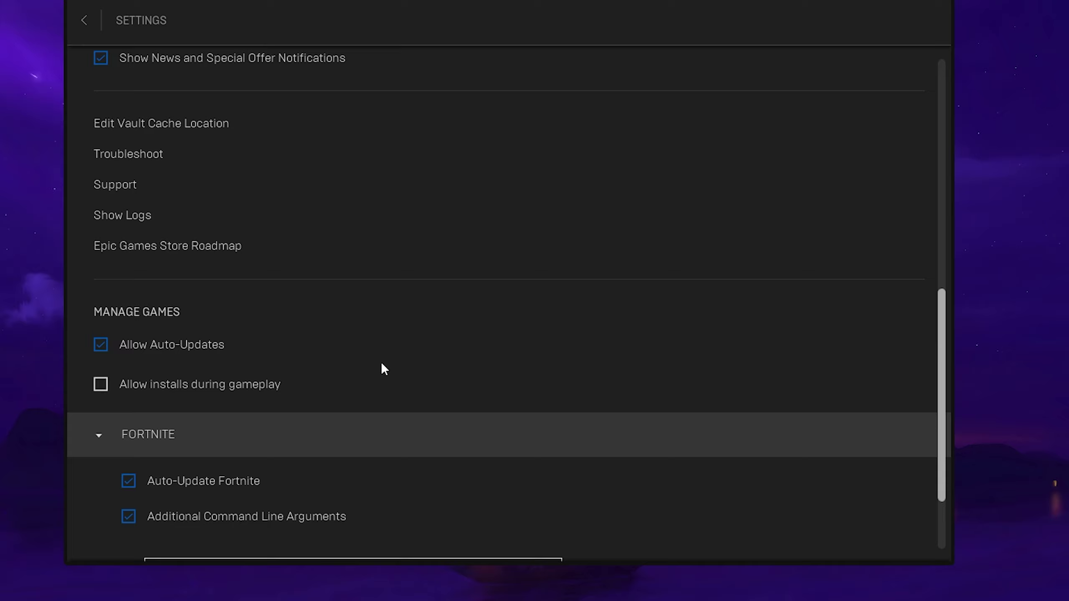
Step: Enable Fortnite's Additional Command Line Arguments with -LANPLAY -NOSPLASH -NOTEXTURESTREAMING -USEALLAVAILABLECORES
scroll(381, 370, "down", 2)
left_click(143, 418)
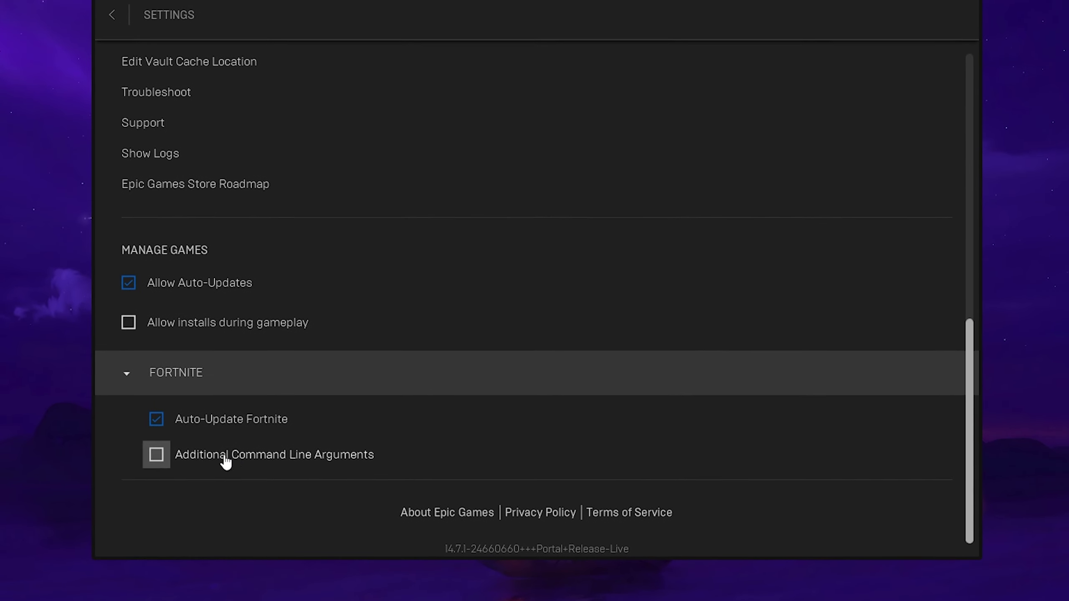
left_click(145, 418)
scroll(308, 392, "down", 1)
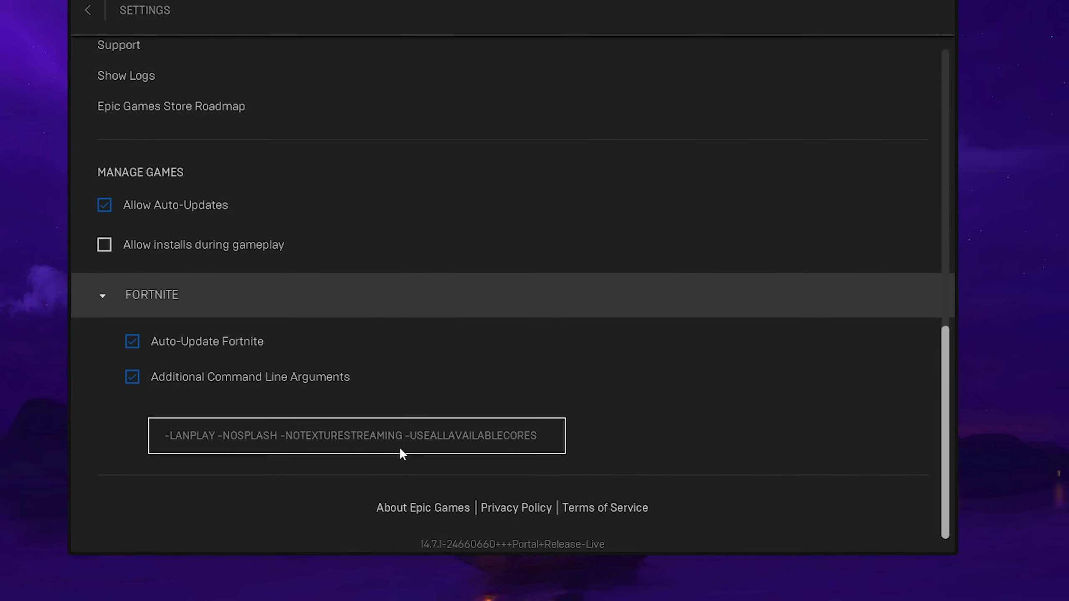
left_click_drag(553, 445, 184, 445)
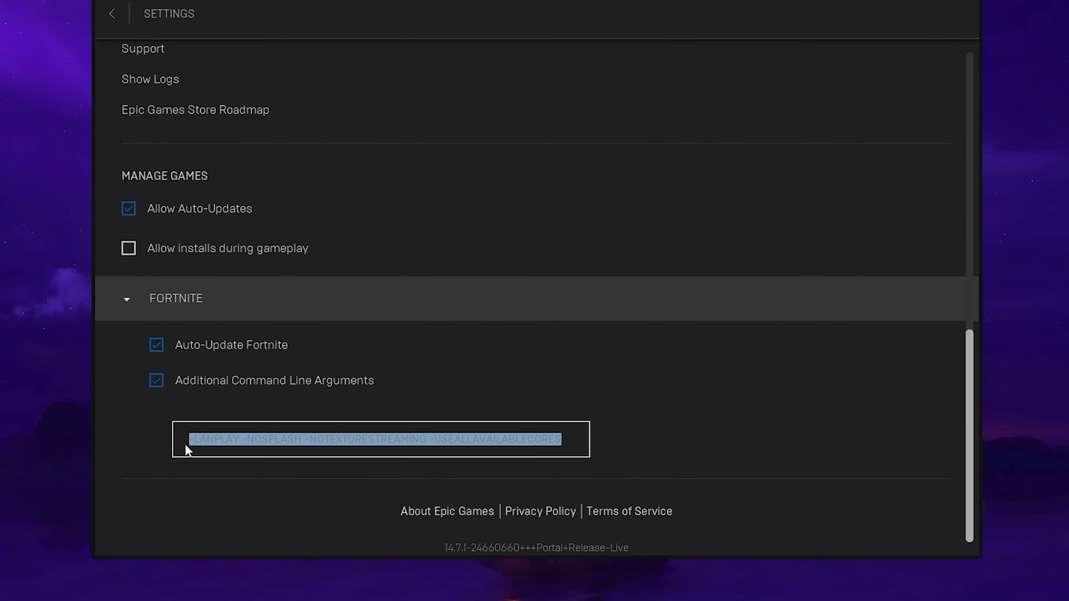
left_click(188, 438)
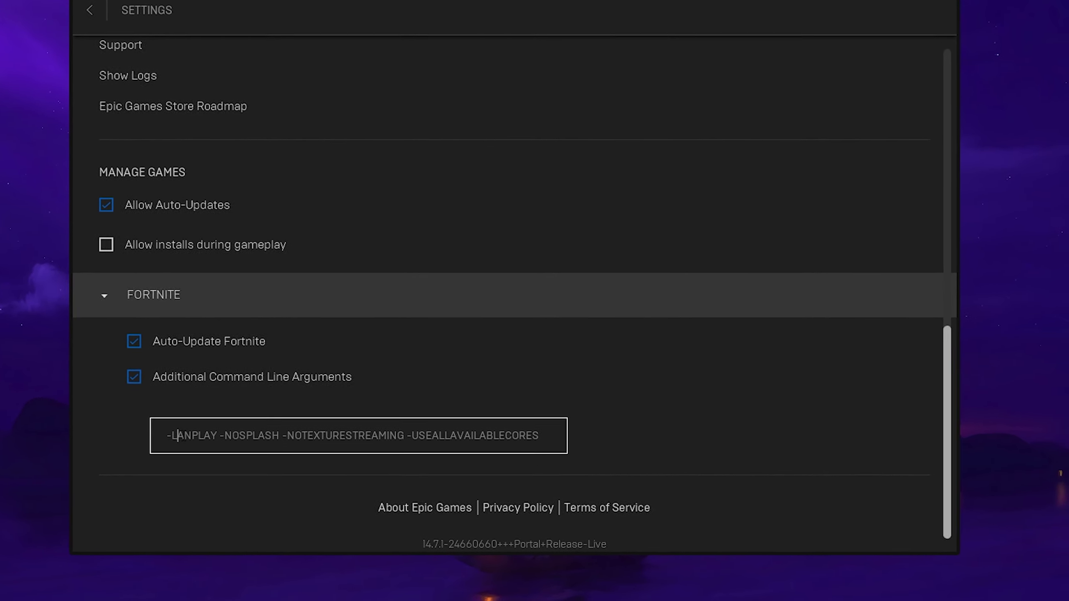
left_click_drag(239, 435, 566, 446)
left_click(546, 443)
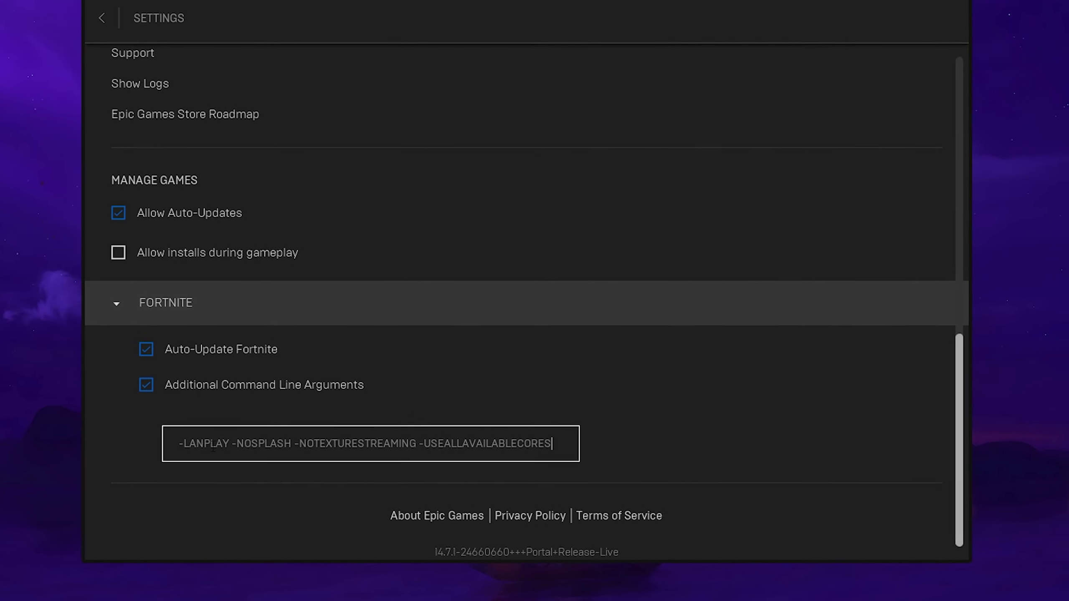
left_click_drag(179, 445, 552, 448)
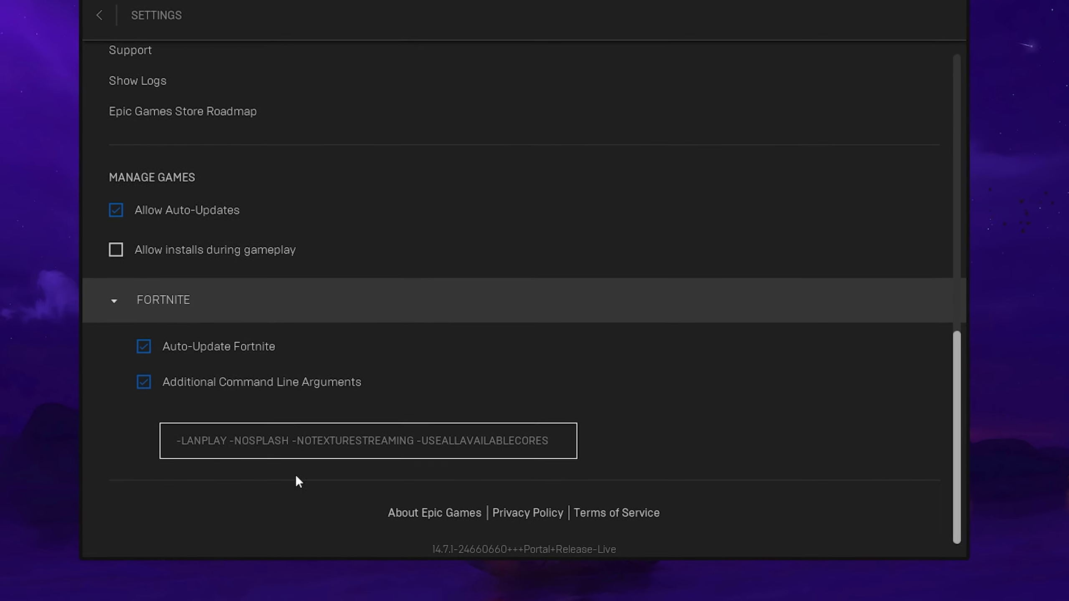
Step: Collapse the FORTNITE section and leave Settings for the Library
left_click(115, 300)
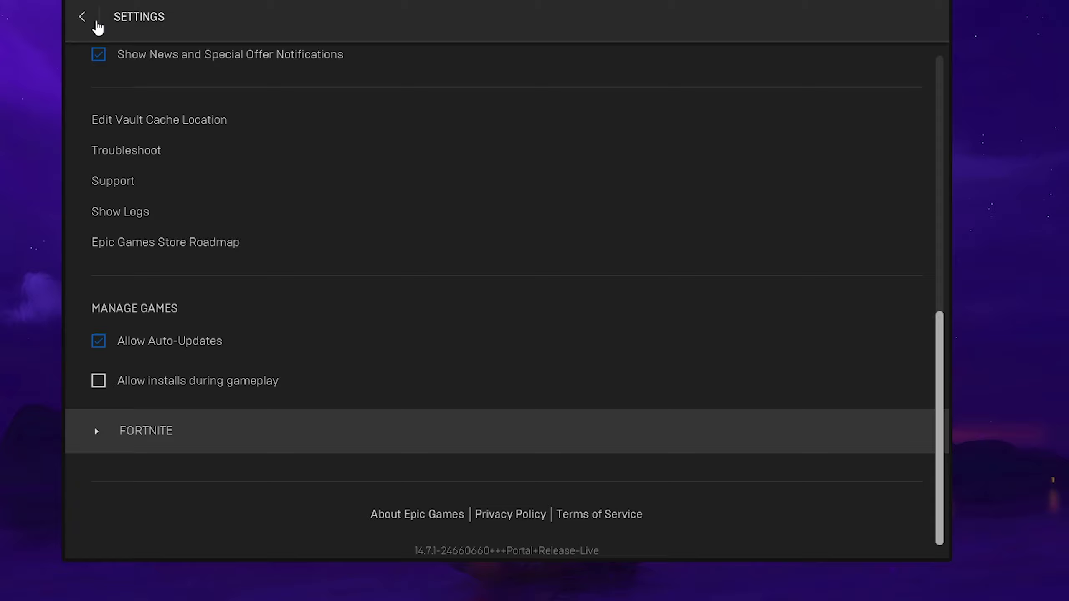
left_click(82, 16)
left_click(124, 267)
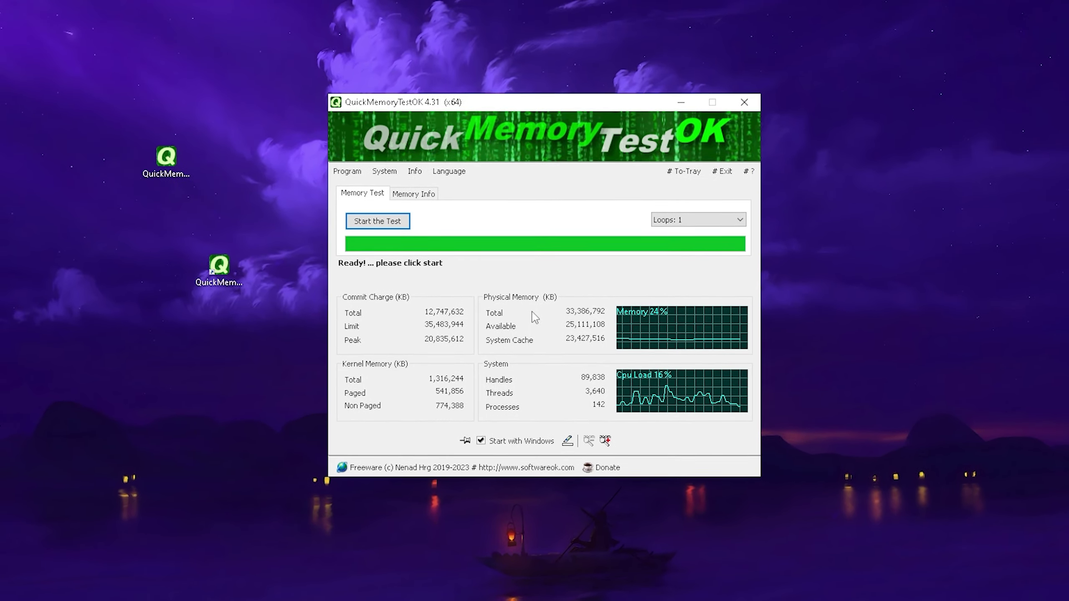
Step: Set the memory test to 2 loops, then bring Discord's fps-boost-packs channel forward
left_click(657, 217)
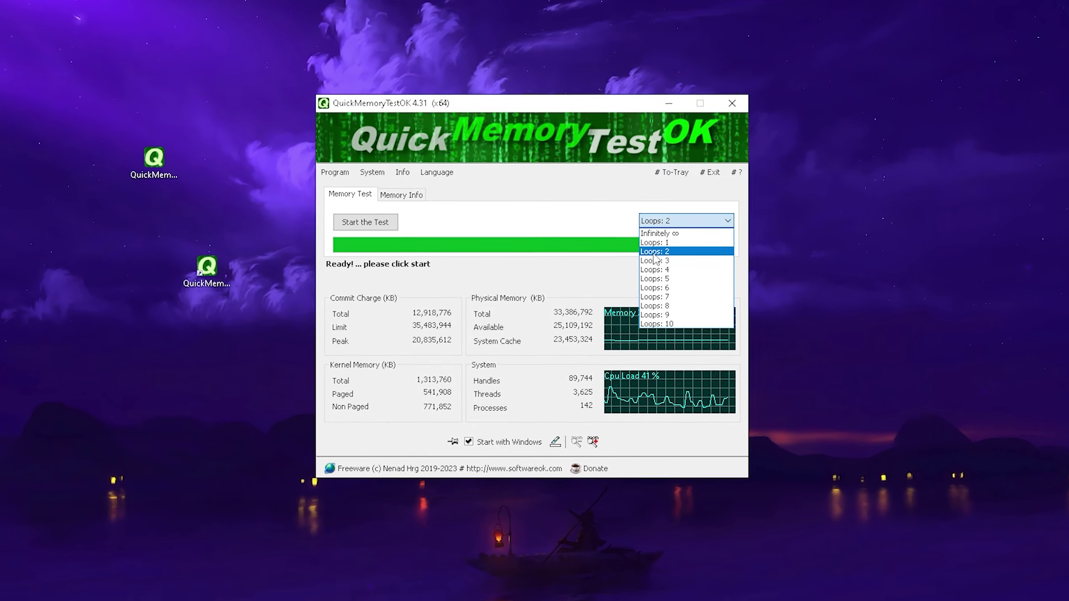
left_click(653, 254)
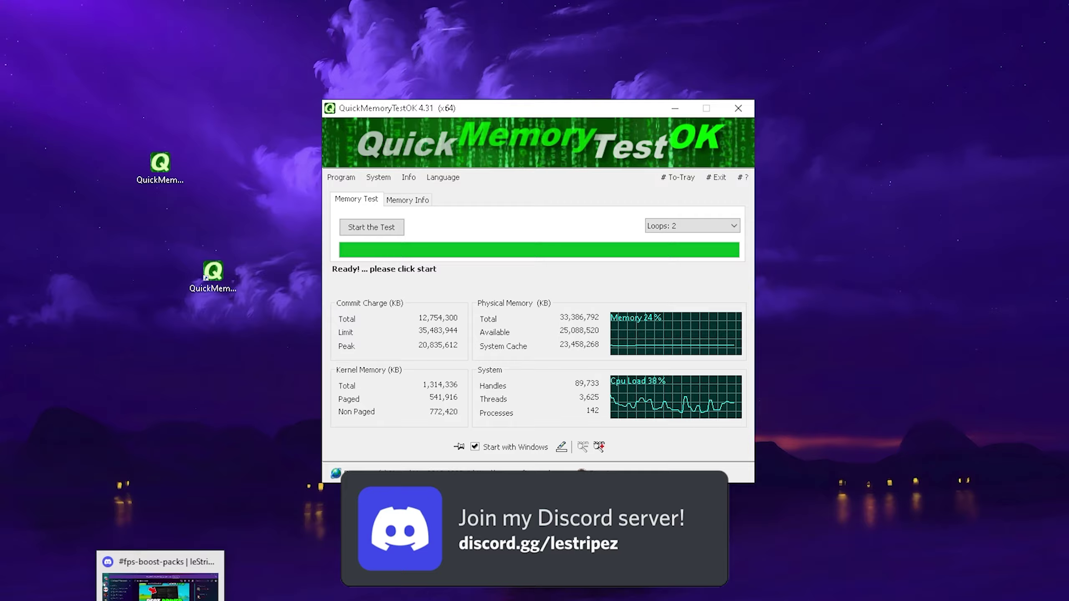
left_click(160, 583)
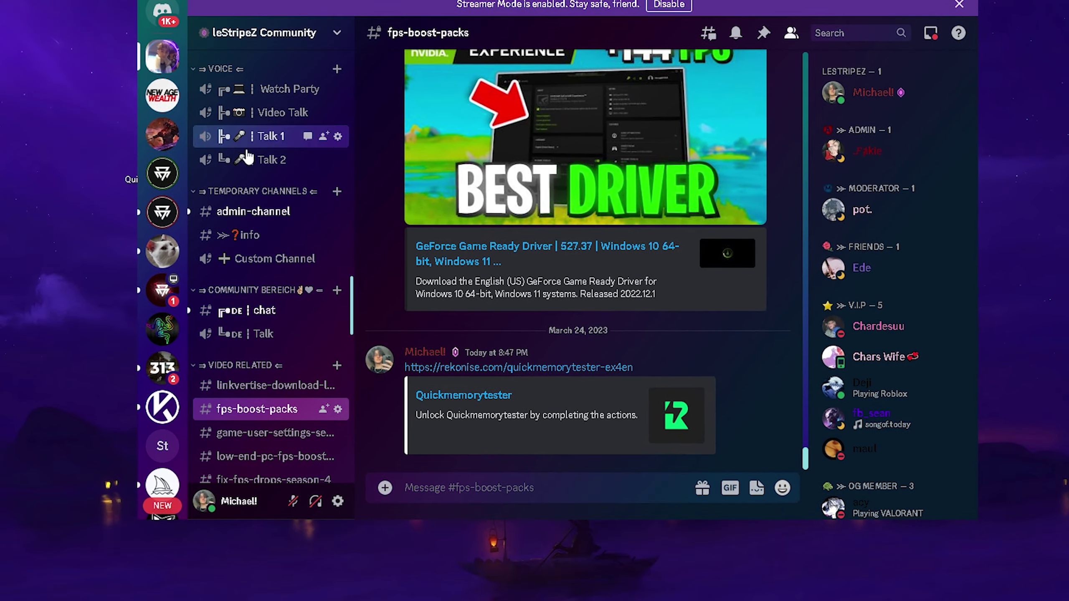
Step: Scroll down through Discord's fps-boost-packs channel
scroll(248, 157, "down", 3)
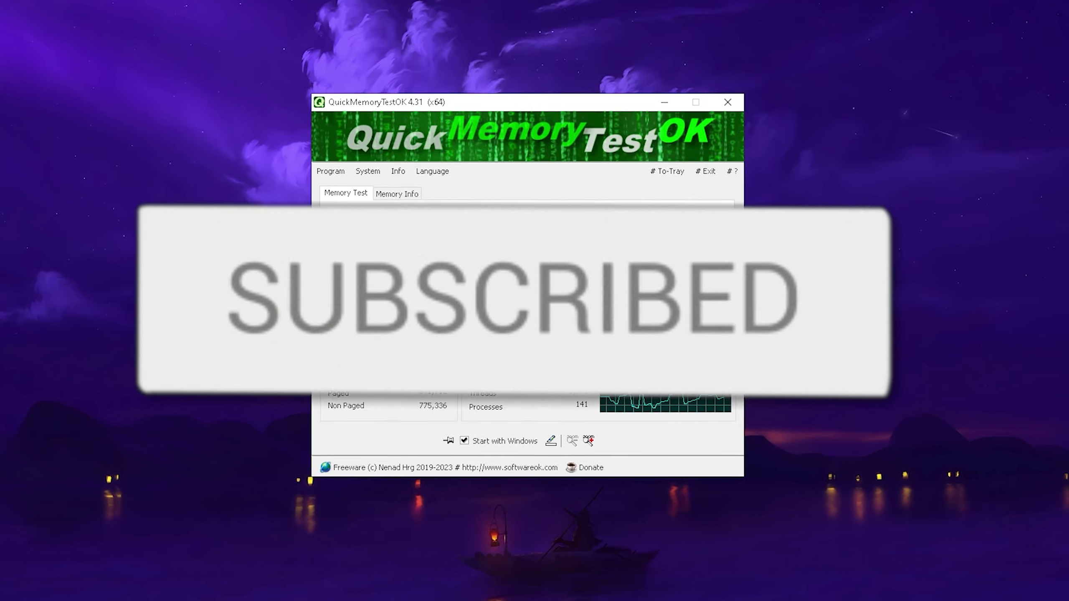
Step: Confirm Loops: 2 and start the QuickMemoryTestOK memory test
left_click(631, 221)
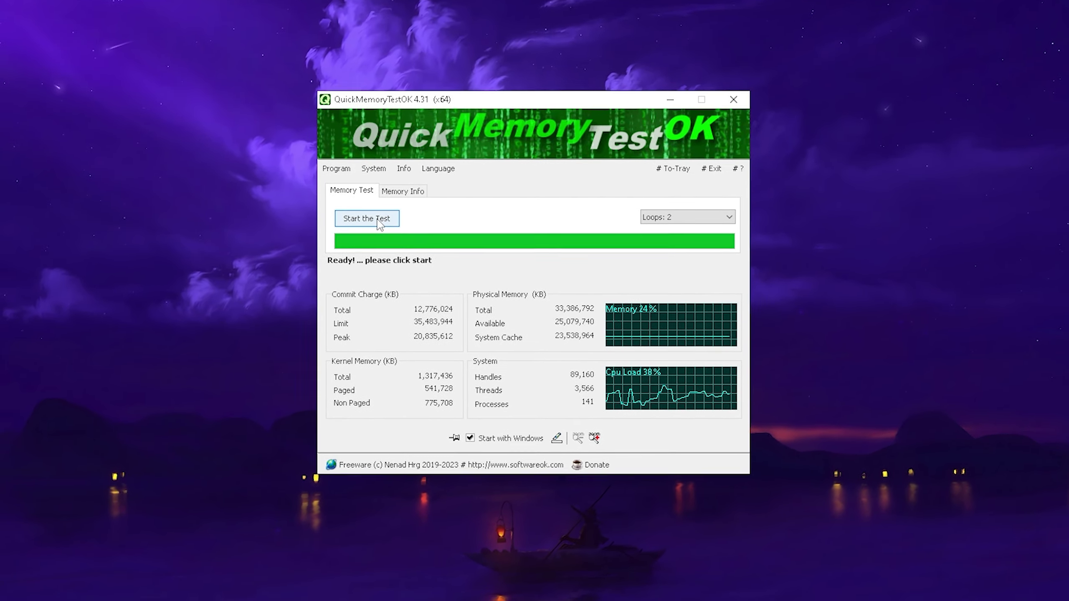
left_click(378, 230)
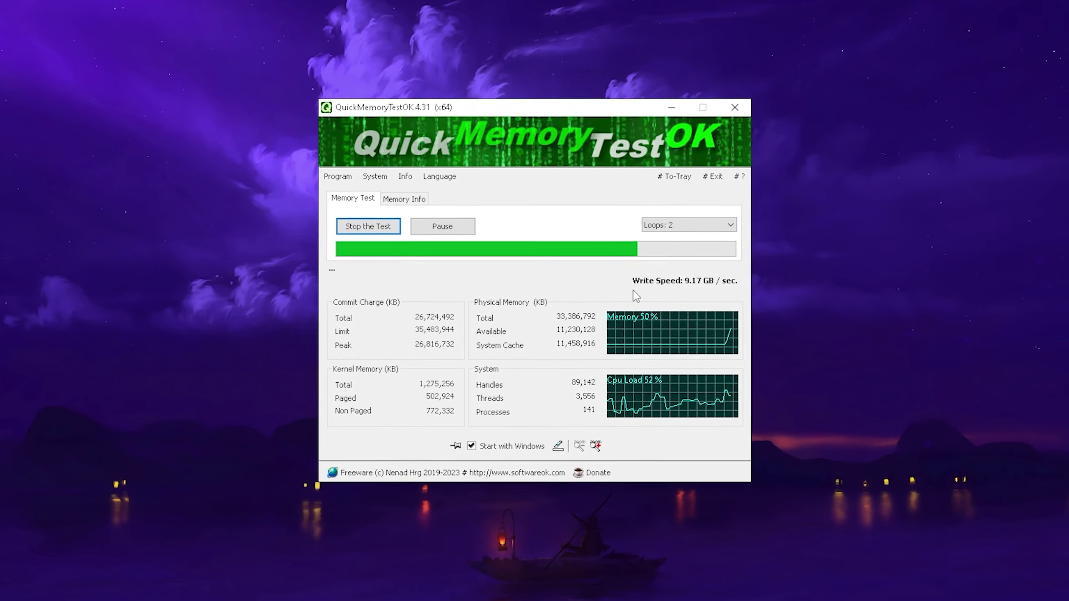